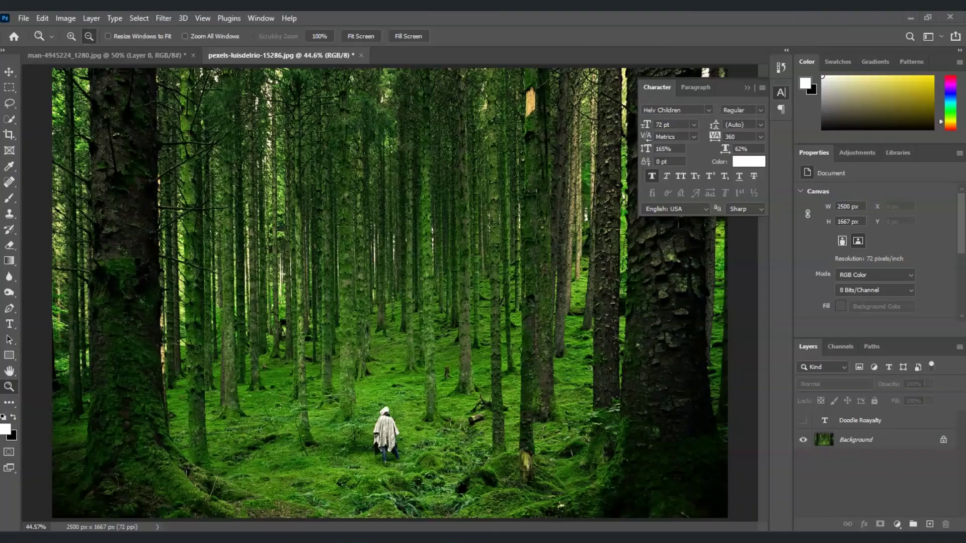
- Collapse the Character panel and select the forest background layer
left_click(636, 161)
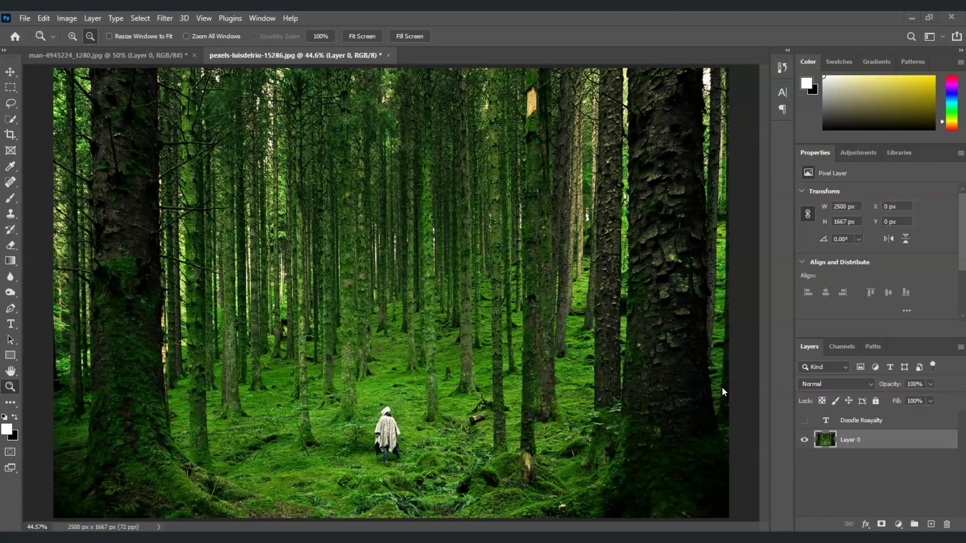
left_click(825, 441)
double_click(826, 441)
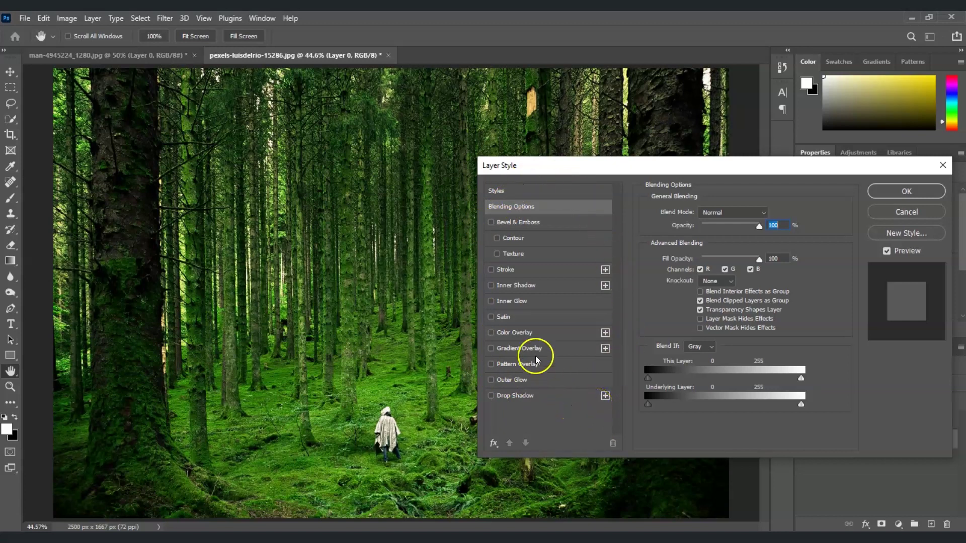
left_click(491, 318)
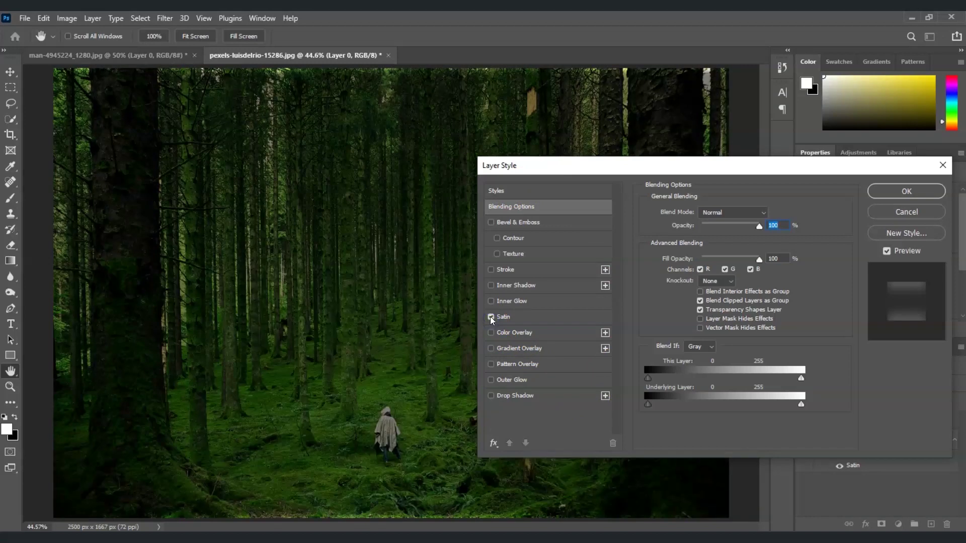
left_click(491, 317)
left_click(579, 414)
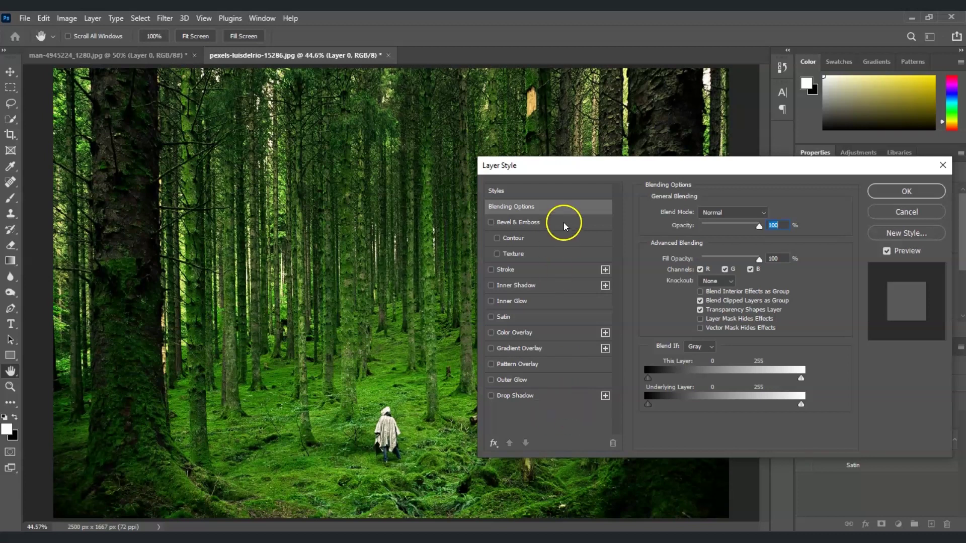
- Add a Gradient Overlay to the photo at 38% opacity, keeping Normal blend mode
left_click(491, 349)
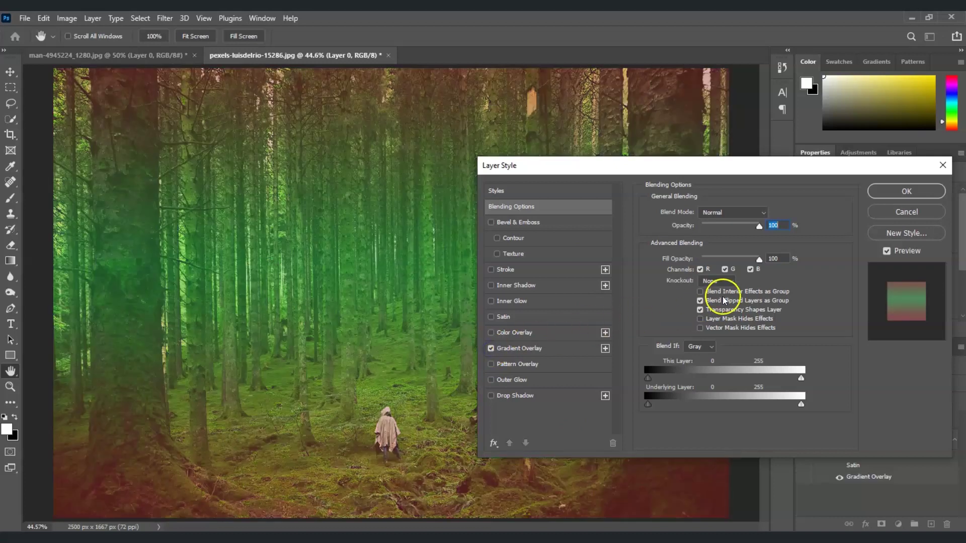
left_click(537, 349)
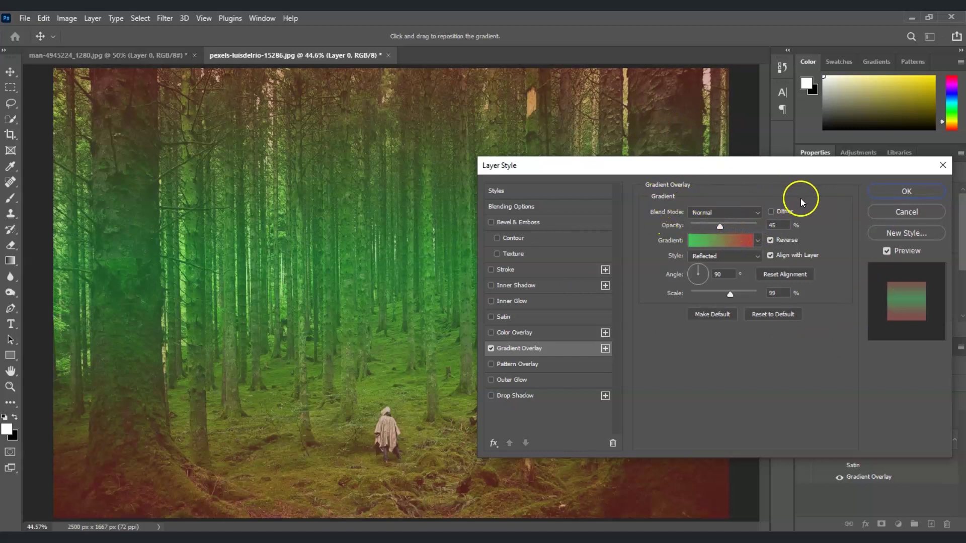
mouse_move(701, 227)
left_mouse_down()
mouse_move(750, 231)
mouse_move(714, 229)
left_mouse_up()
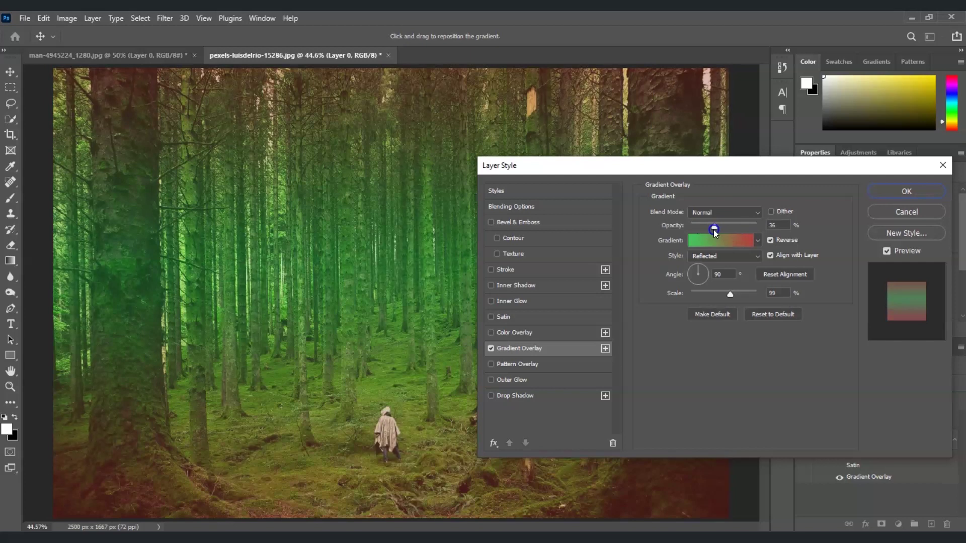
left_click(733, 216)
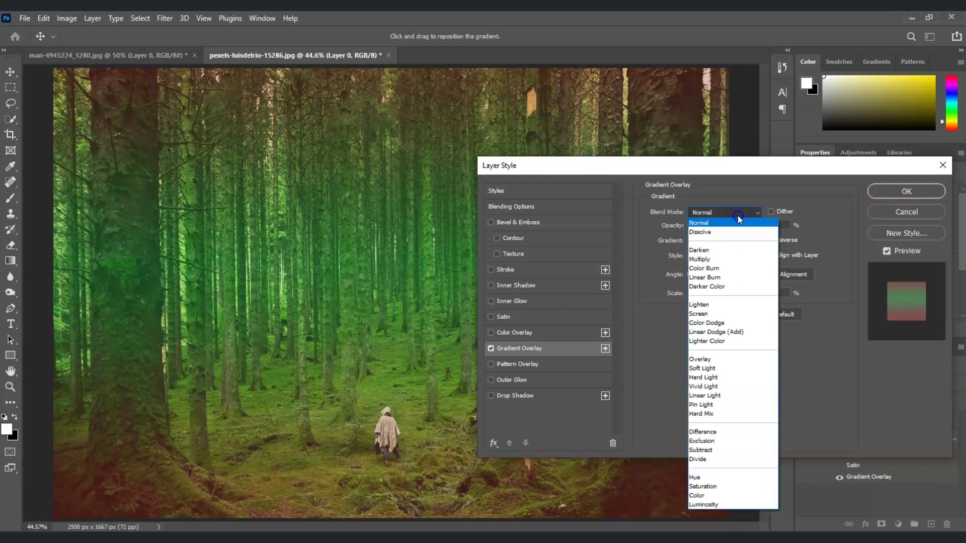
left_click(802, 195)
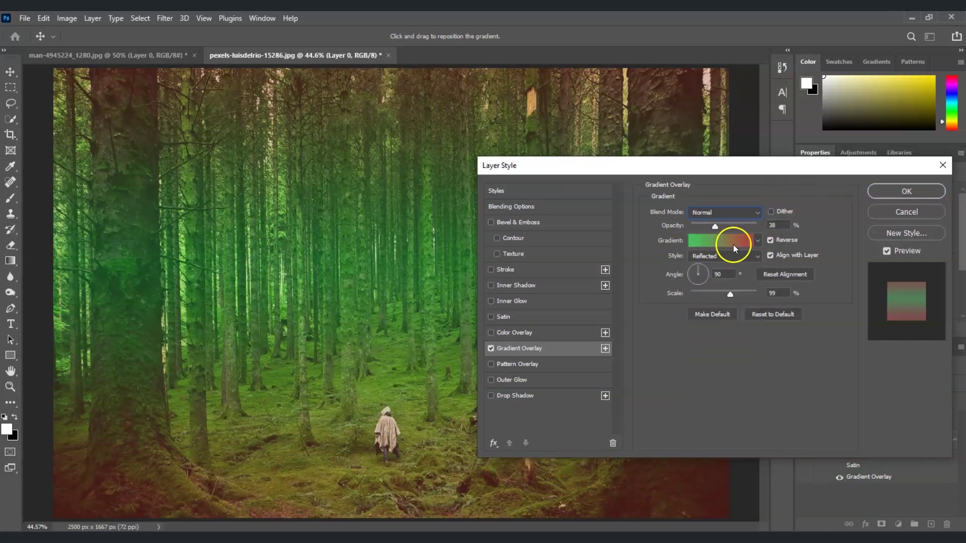
left_click(757, 242)
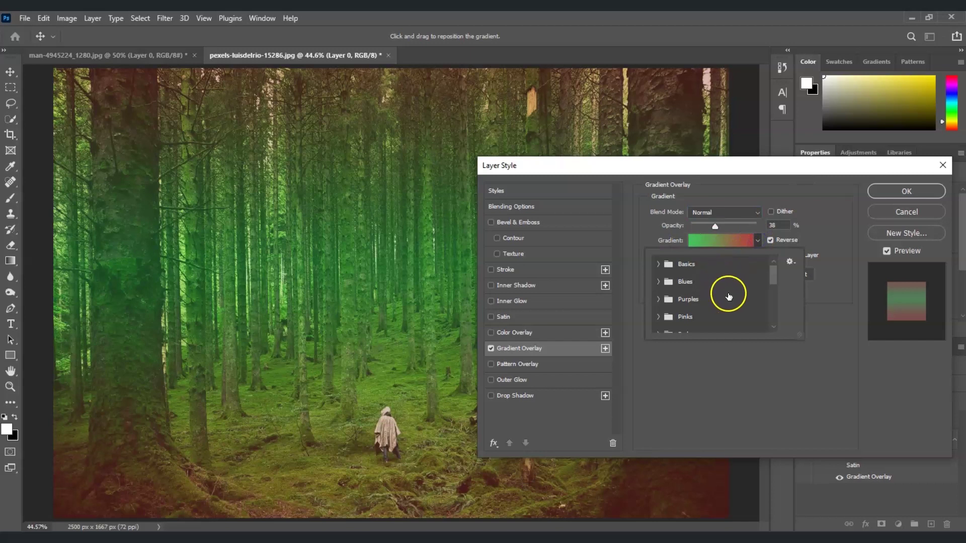
- In the Gradient Editor, move the gradient midpoint to 63%
left_click(760, 372)
left_click(734, 240)
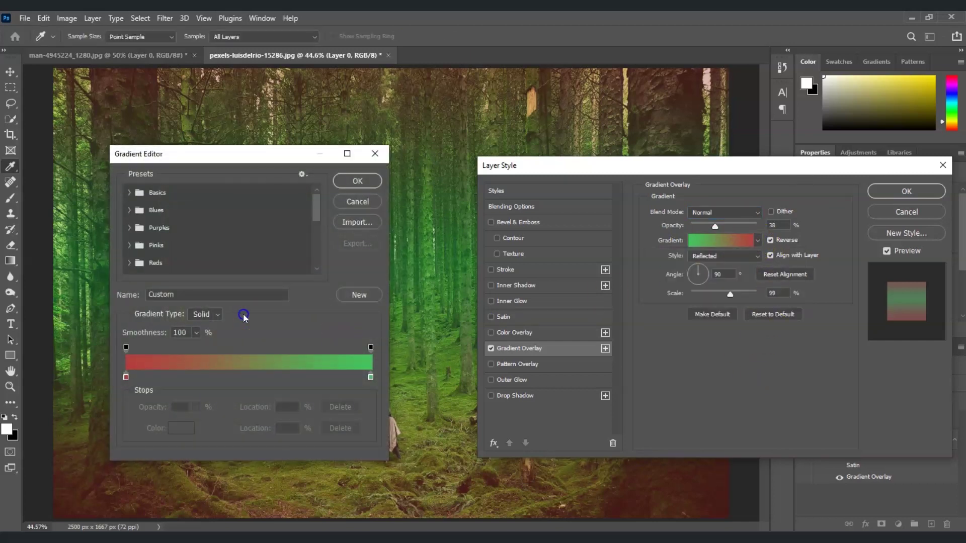
left_click(125, 378)
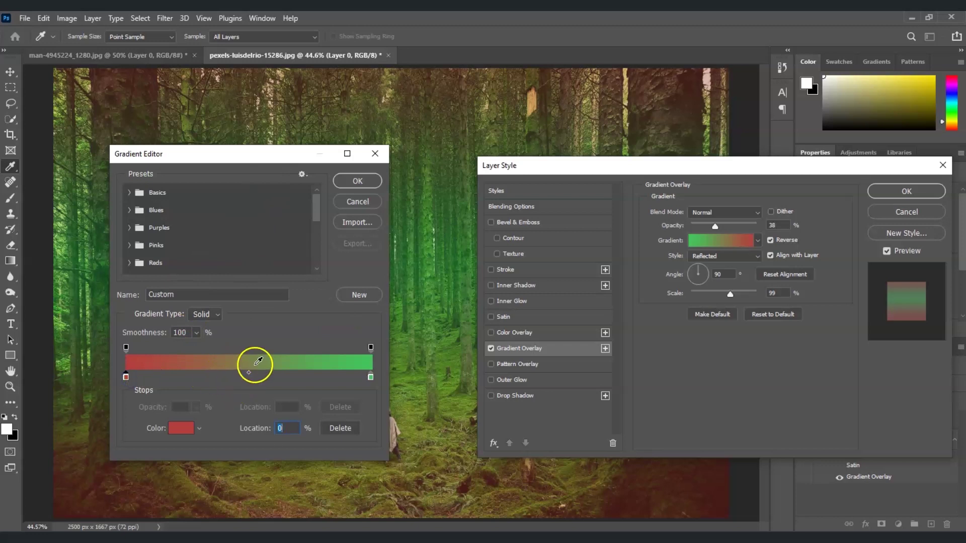
left_click_drag(250, 374, 280, 373)
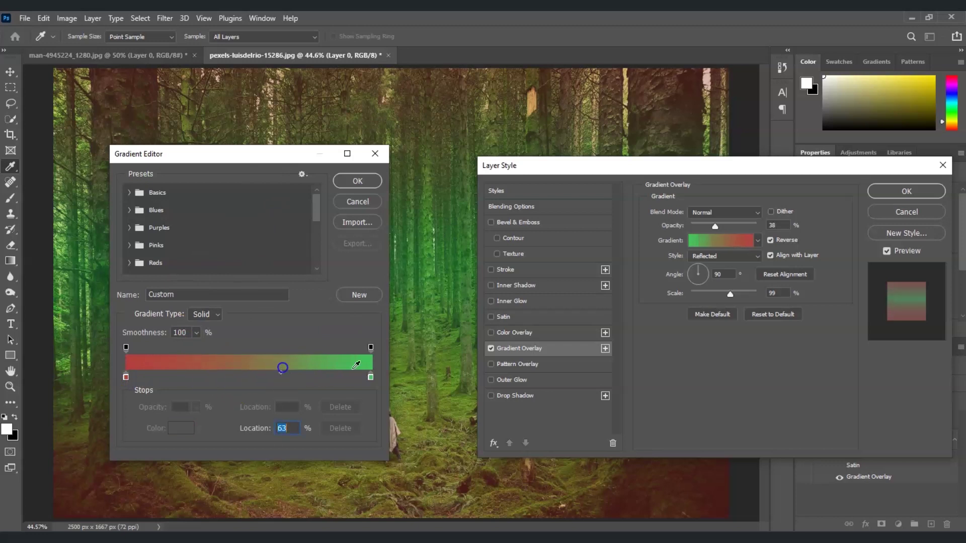
- Set both gradient colour stops to dark green and apply the gradient
double_click(371, 378)
left_click(184, 322)
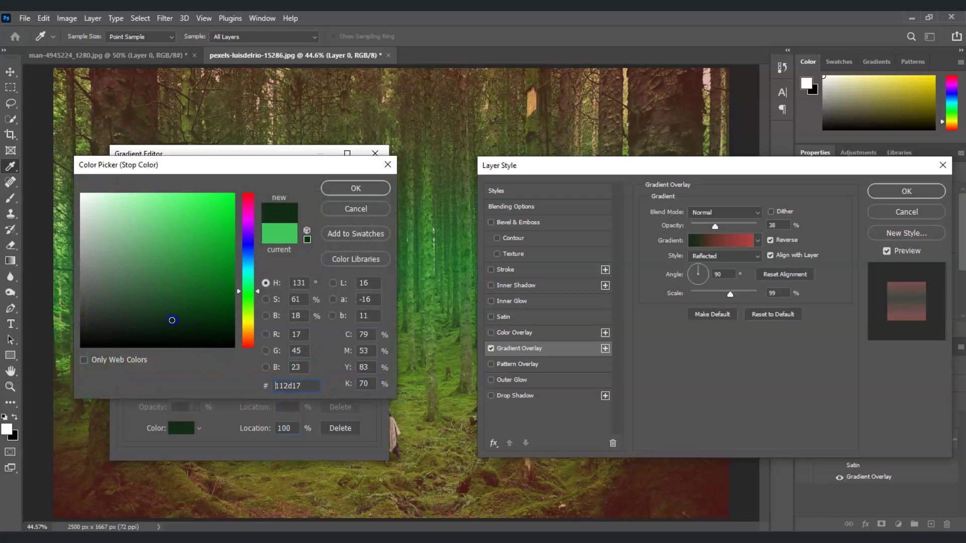
left_click(347, 189)
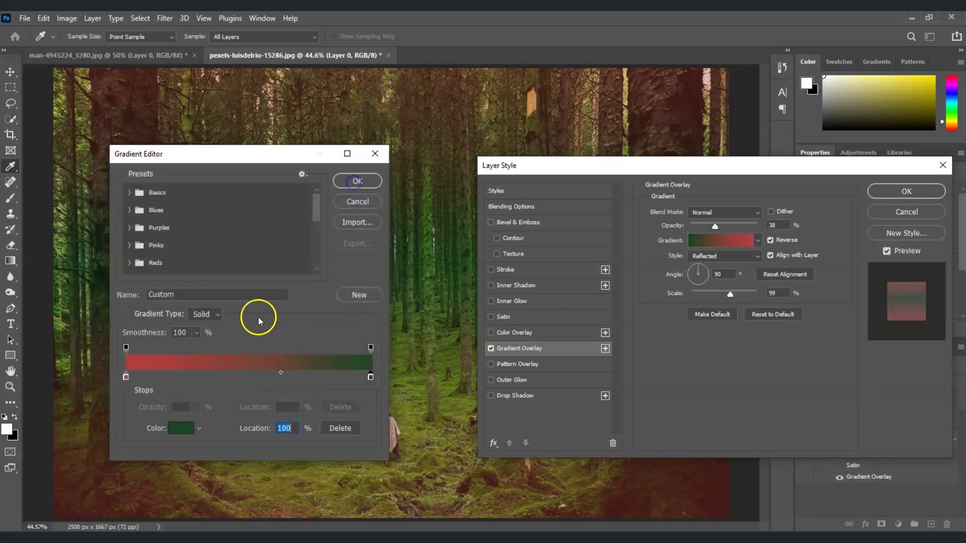
double_click(126, 378)
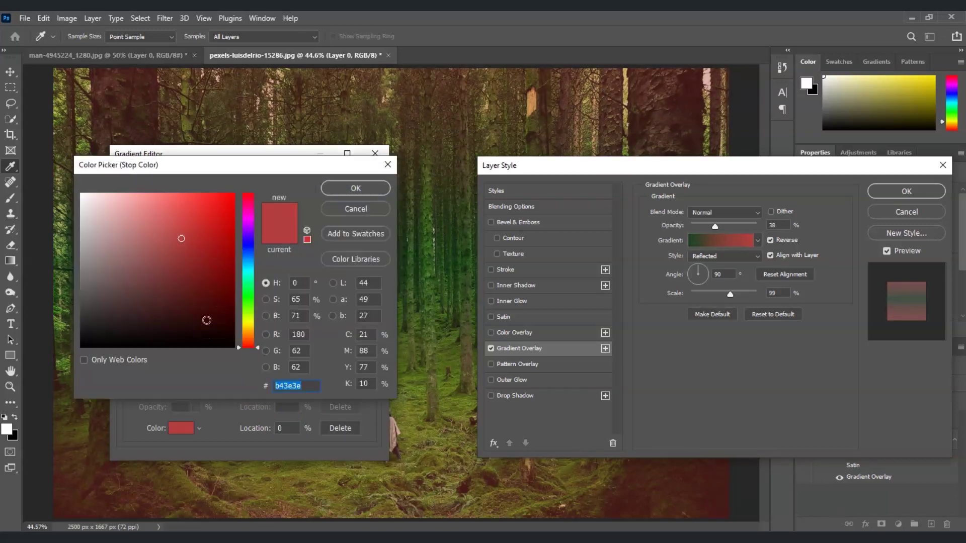
left_click(242, 303)
mouse_move(183, 297)
left_mouse_down()
mouse_move(147, 291)
mouse_move(156, 201)
mouse_move(191, 308)
mouse_move(175, 296)
left_mouse_up()
left_click(355, 188)
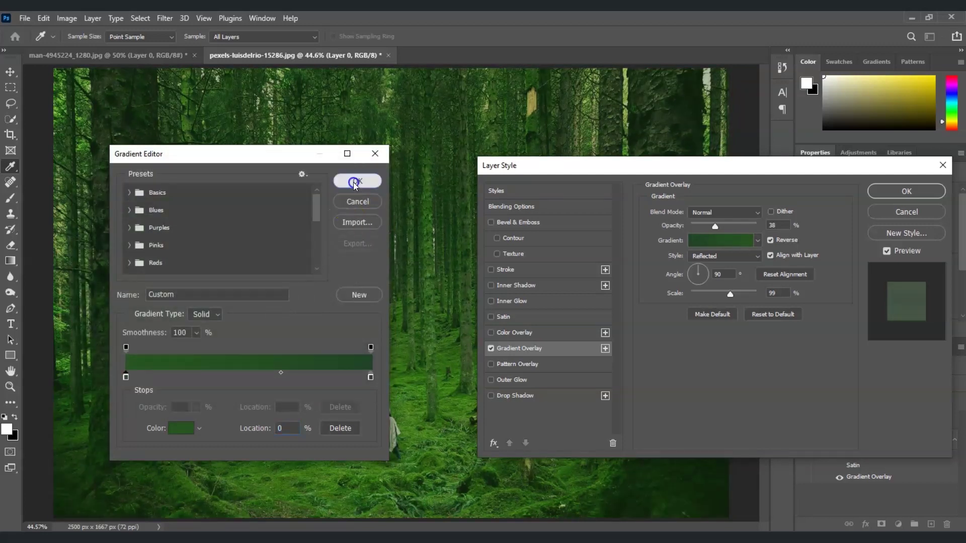
left_click(355, 185)
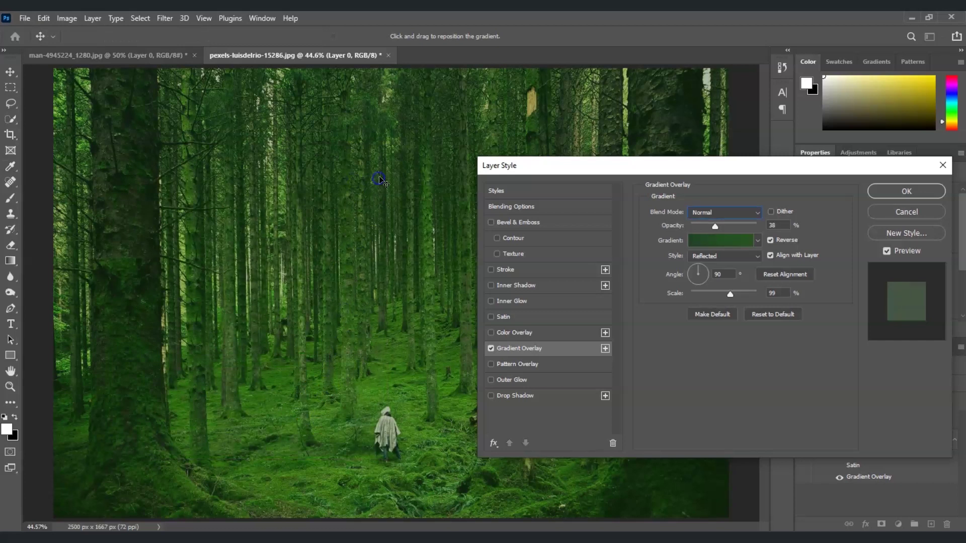
- Reposition the green gradient on the photo, with 15% opacity and 92% scale
left_click_drag(351, 397, 385, 160)
left_click_drag(711, 224, 700, 225)
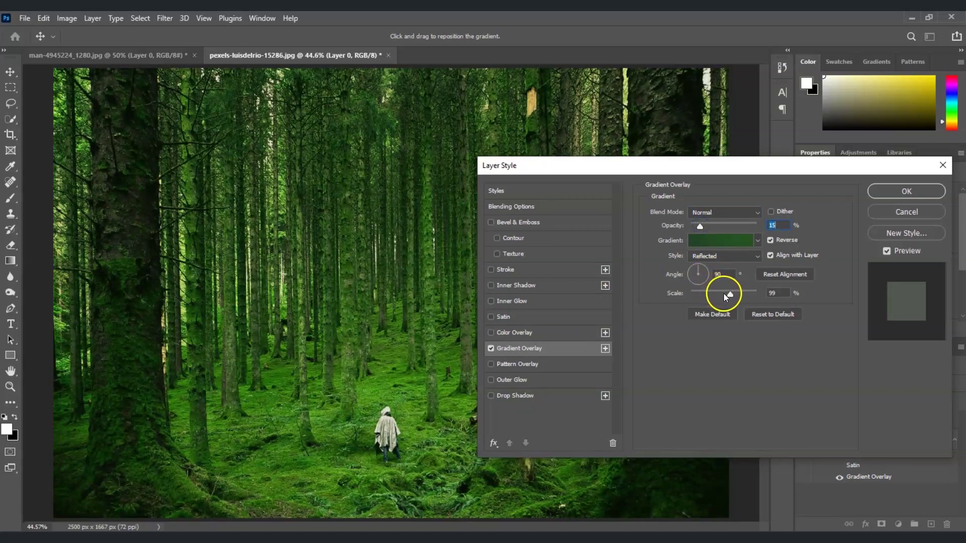
left_click_drag(706, 294, 727, 295)
- Enable the Bevel & Emboss texture using a dark tree pattern from the Trees group
left_click(496, 254)
left_click(532, 253)
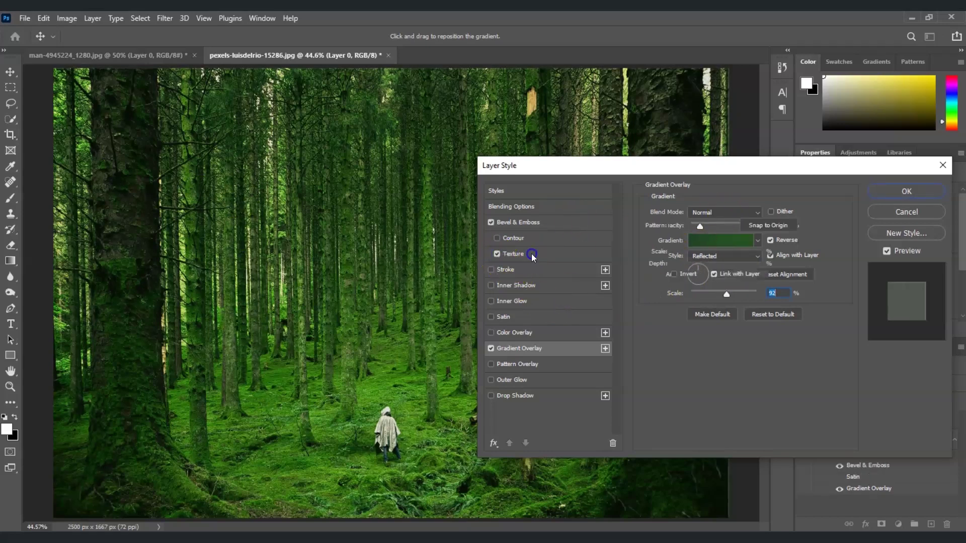
left_click(688, 230)
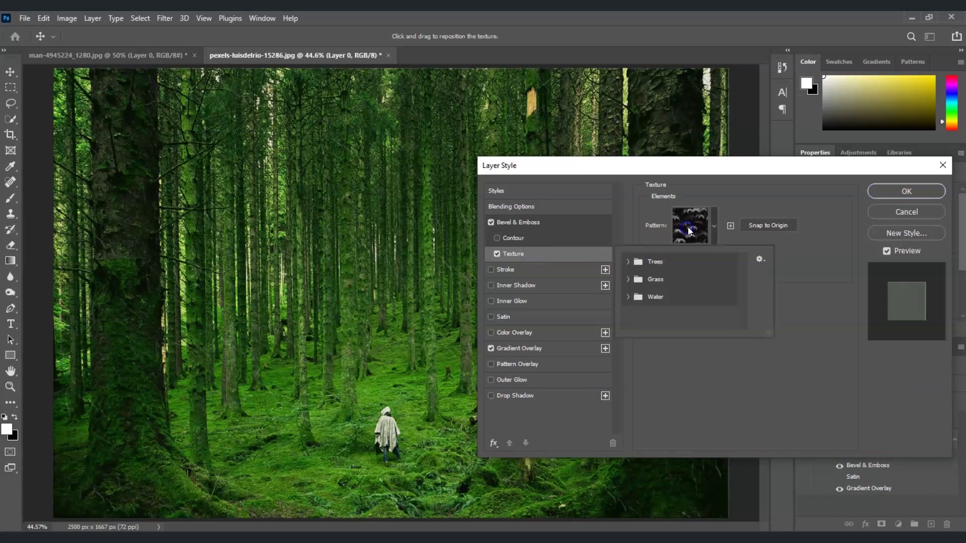
left_click(636, 266)
left_click(701, 280)
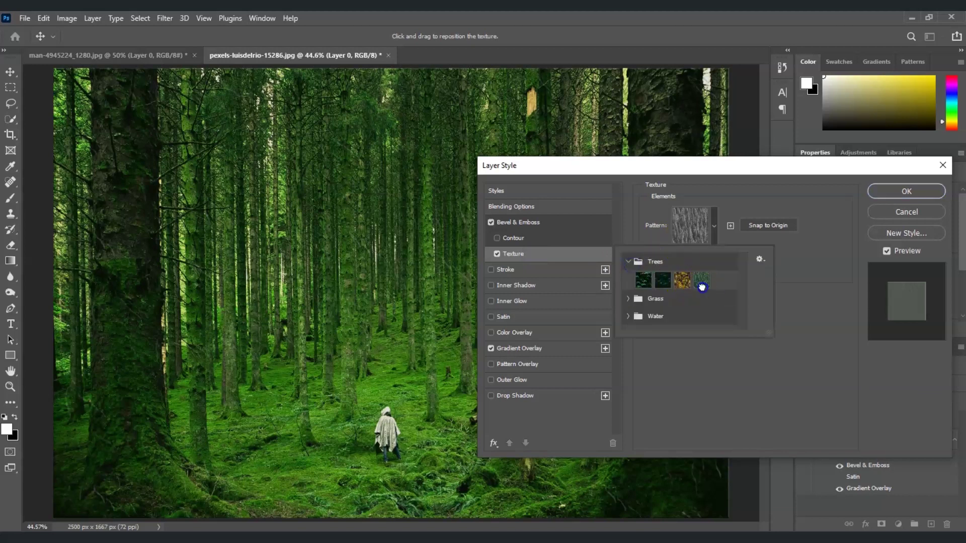
left_click(662, 280)
left_click(744, 237)
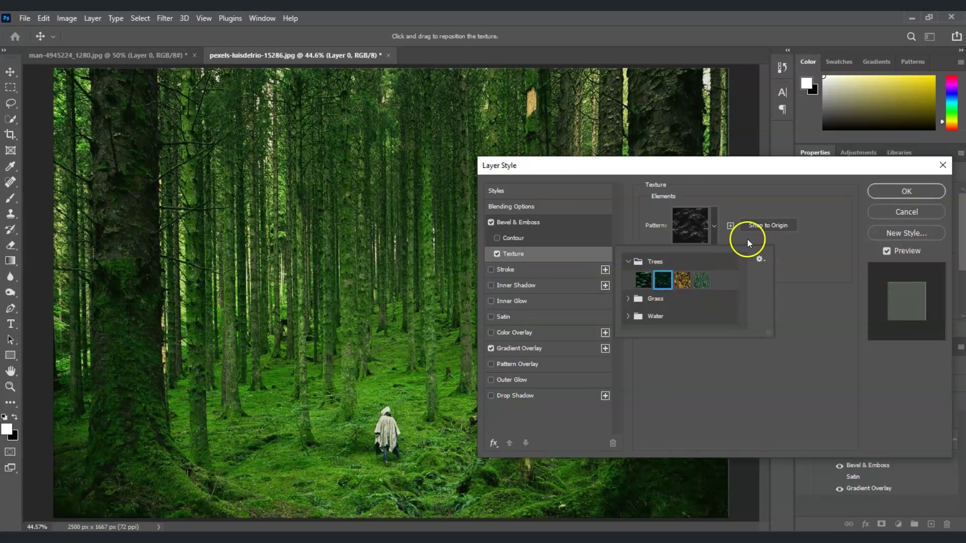
- Set the texture scale to 149% and depth to -418%, invert it, and confirm
left_click(806, 334)
left_click_drag(704, 253, 685, 268)
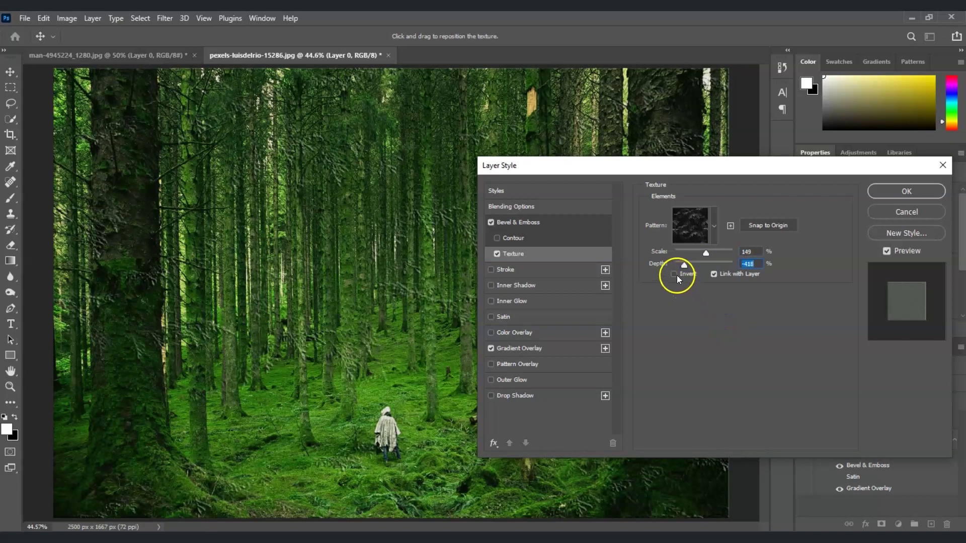
left_click(675, 274)
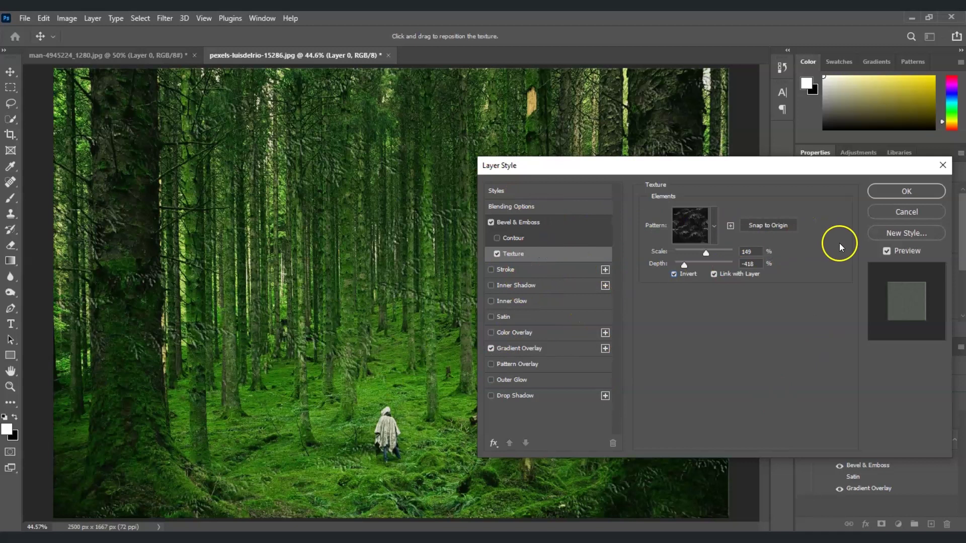
left_click_drag(825, 161, 686, 144)
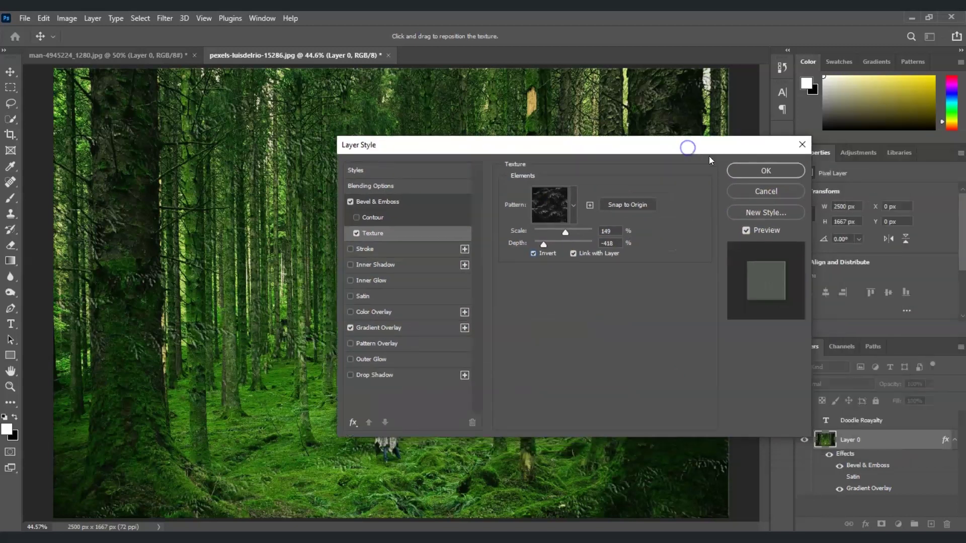
left_click(764, 174)
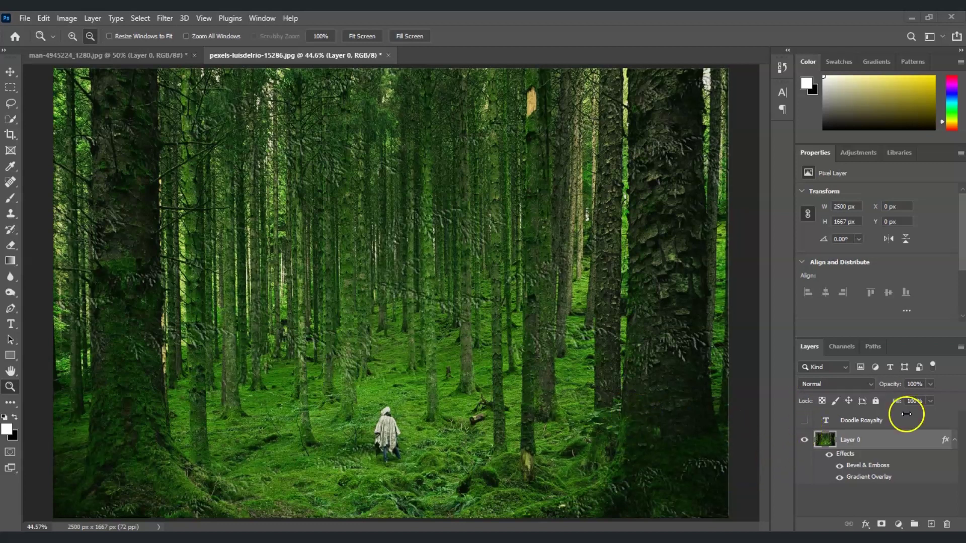
- Show the title text layer and delete the extra A in ROAYALTY to read DOODLE ROYALTY
left_click(876, 420)
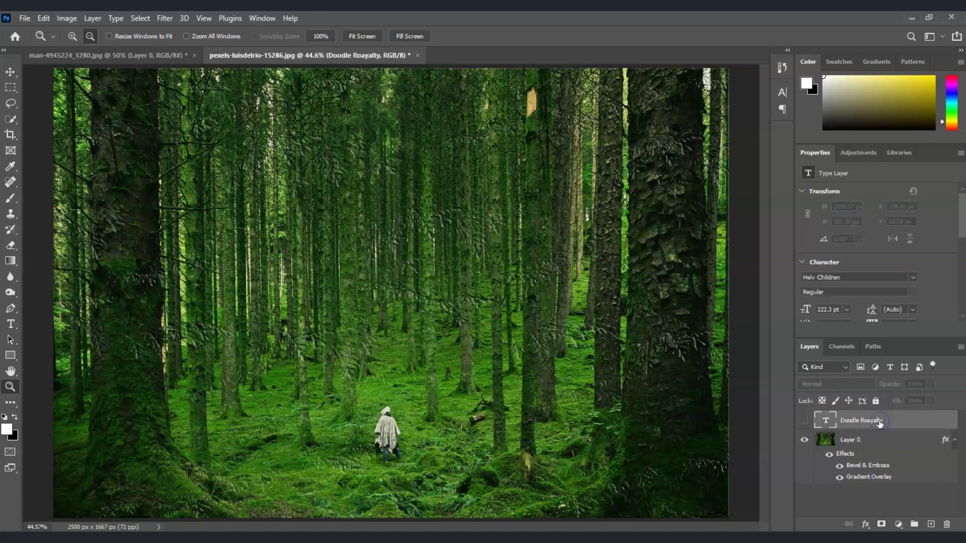
left_click(804, 422)
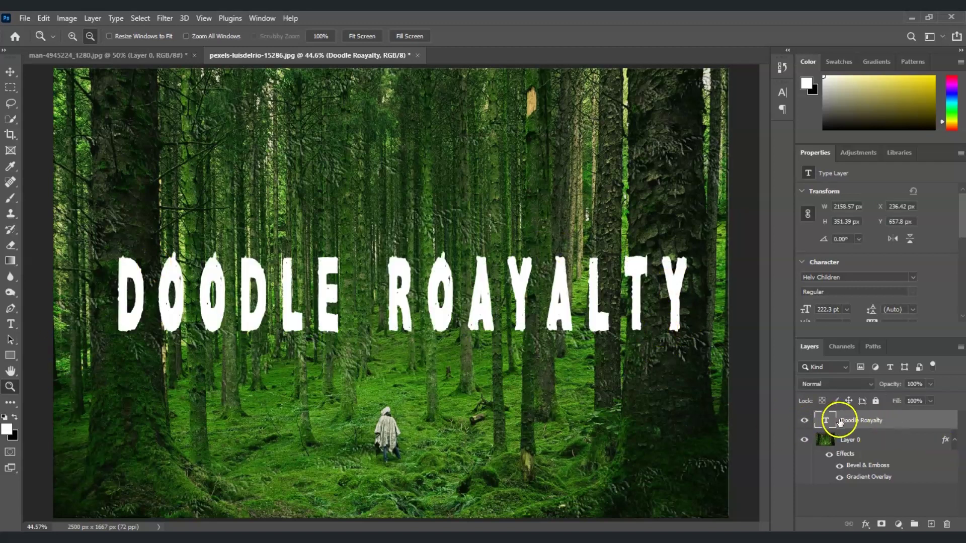
key("t")
left_click(467, 302)
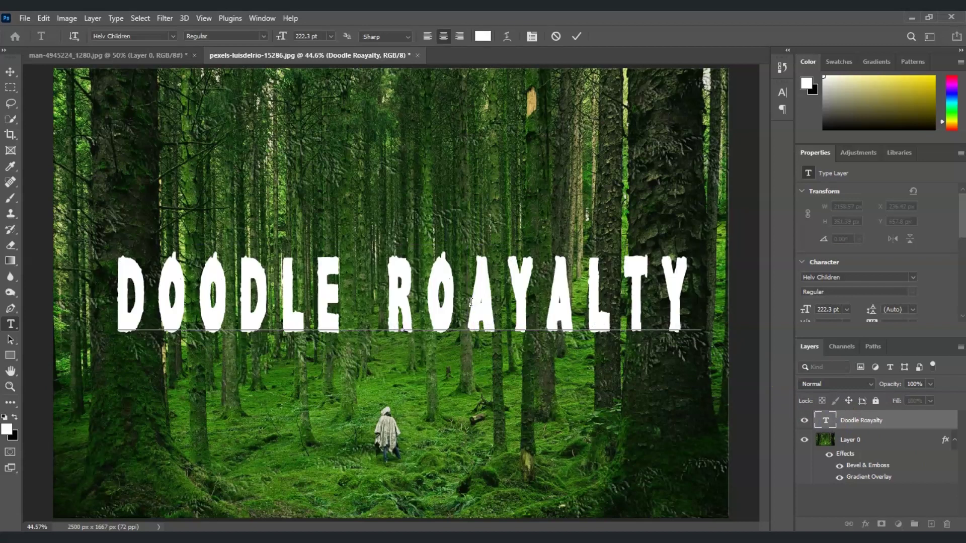
key("BackSpace")
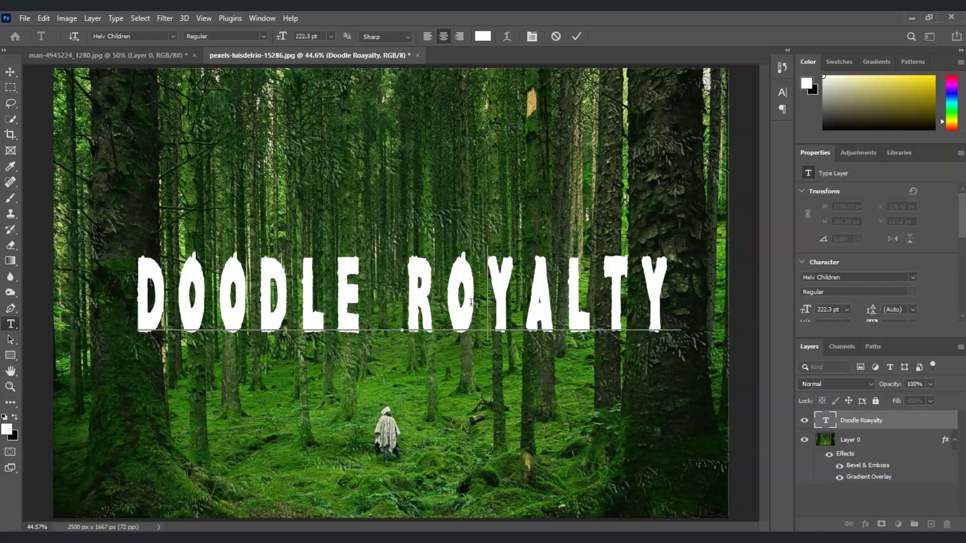
left_click(892, 423)
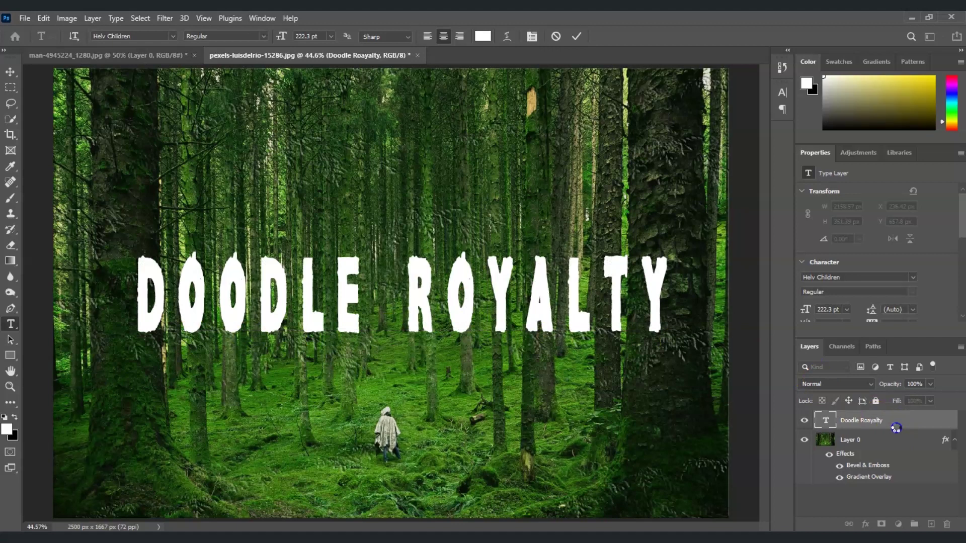
key("z")
key("ctrl+alt+a")
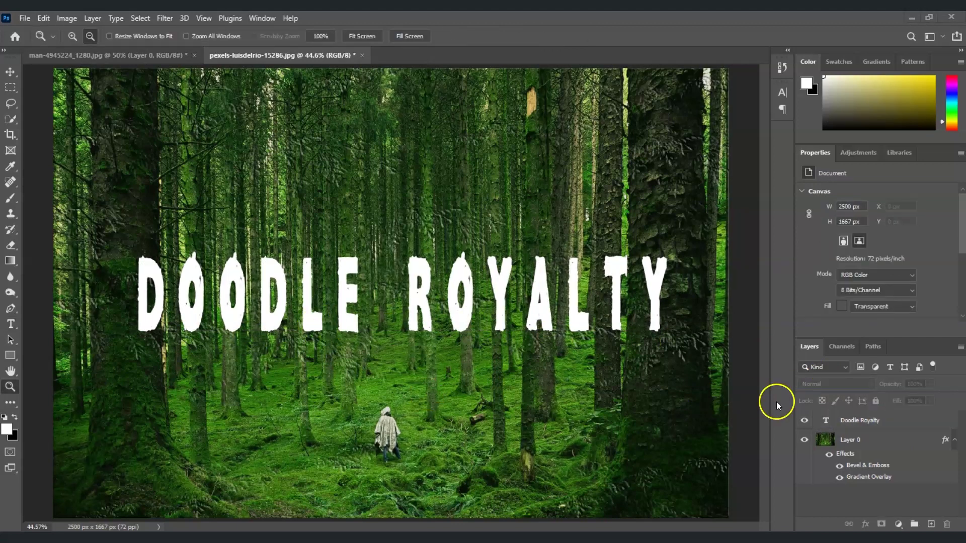
- Open Blending Options for the Doodle Royalty layer from its right-click menu
left_click(880, 426)
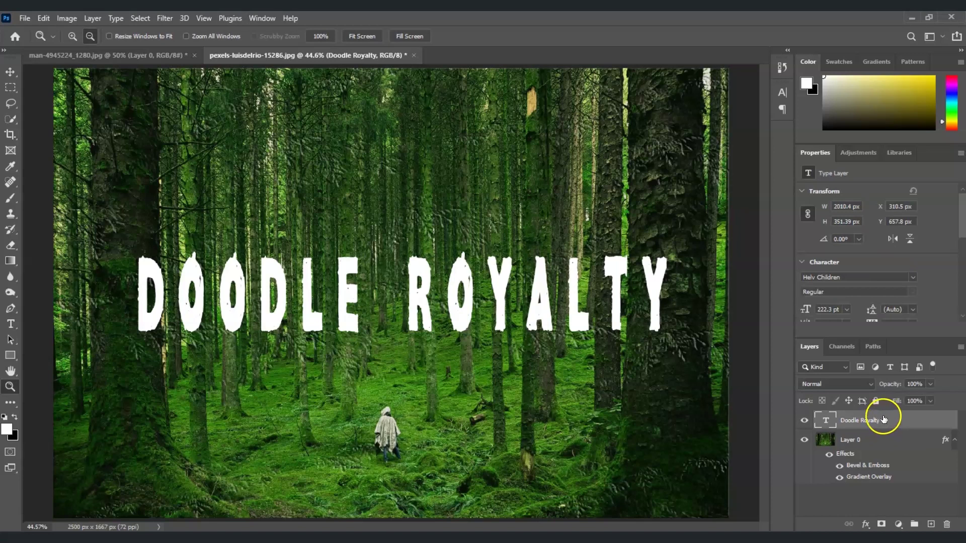
left_click(849, 425)
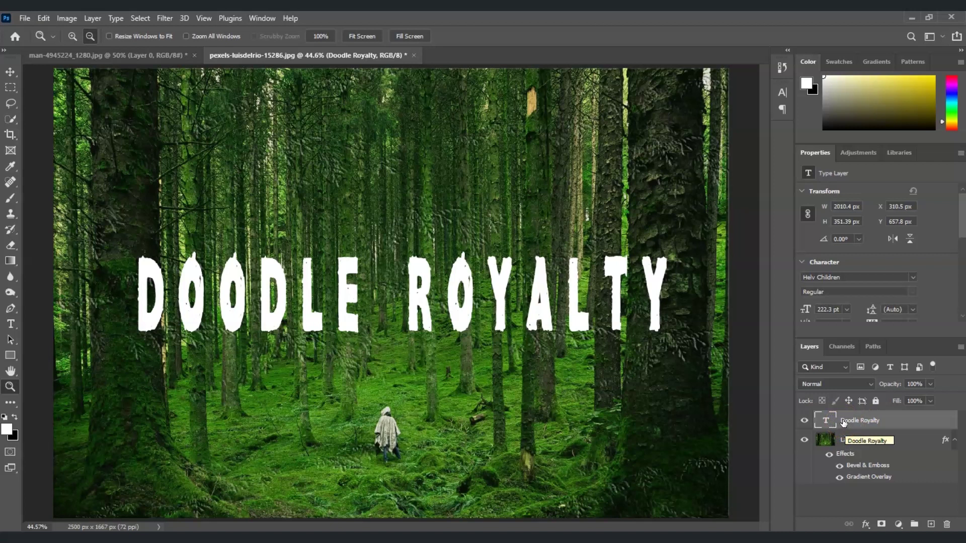
right_click(844, 421)
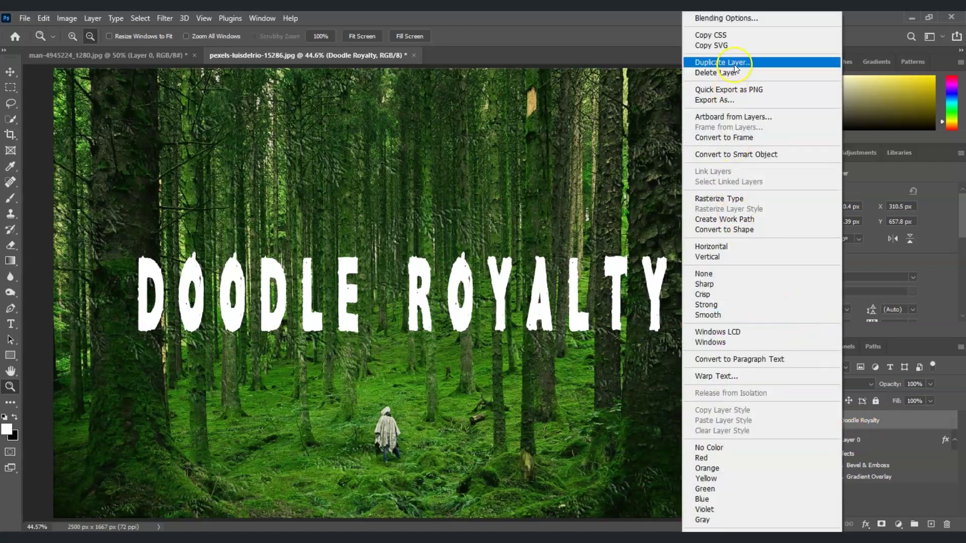
left_click(740, 18)
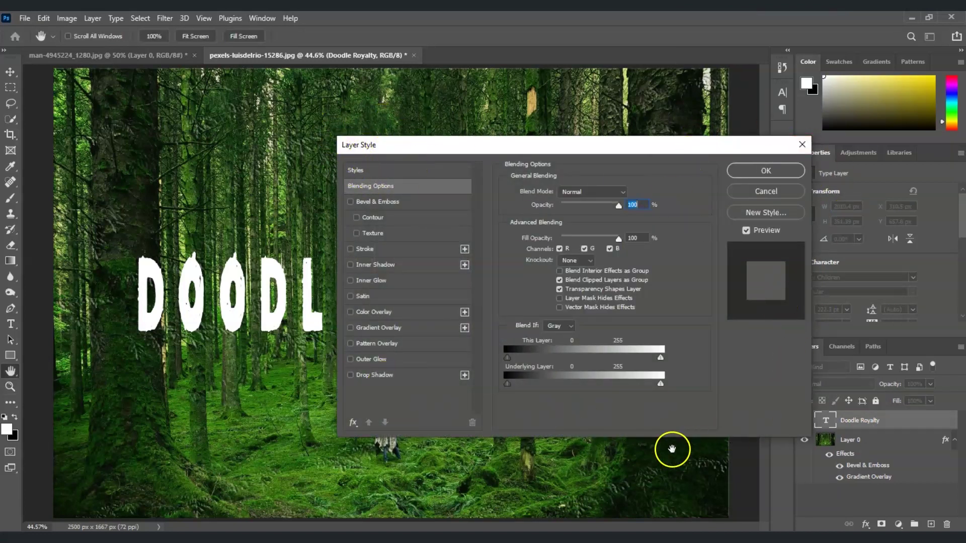
- Move the Layer Style dialog aside and add a Multiply drop shadow to the title
mouse_move(526, 147)
left_mouse_down()
mouse_move(774, 135)
mouse_move(597, 134)
mouse_move(652, 121)
left_mouse_up()
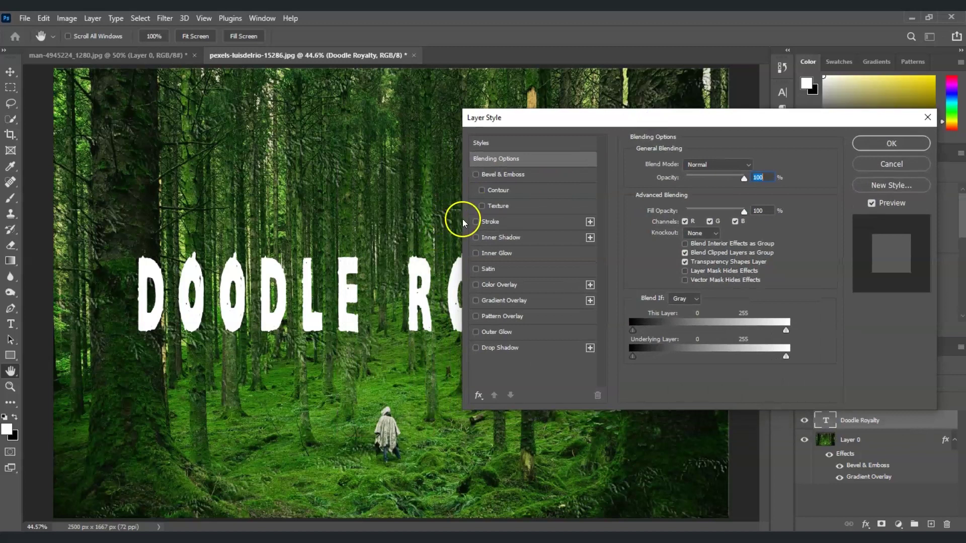
left_click_drag(568, 119, 585, 109)
left_click(489, 334)
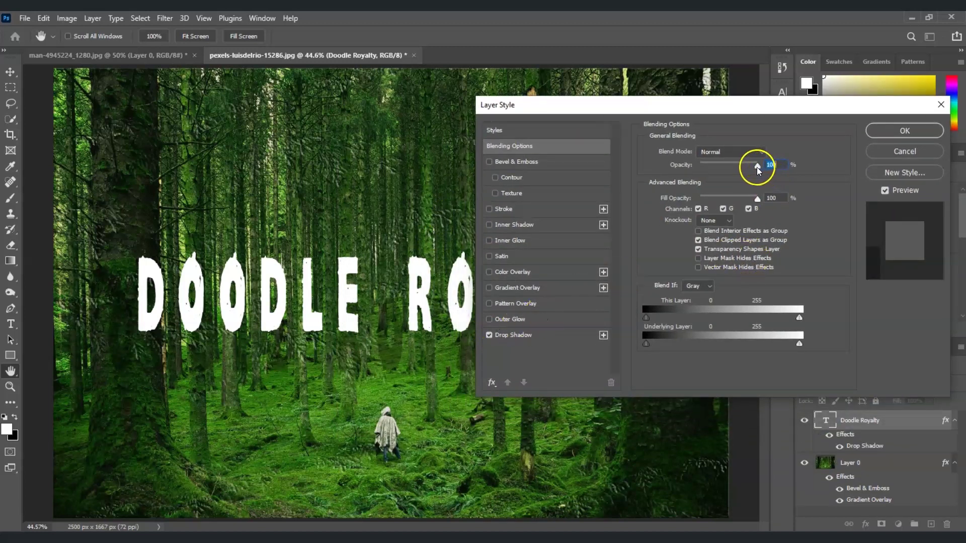
left_click(512, 340)
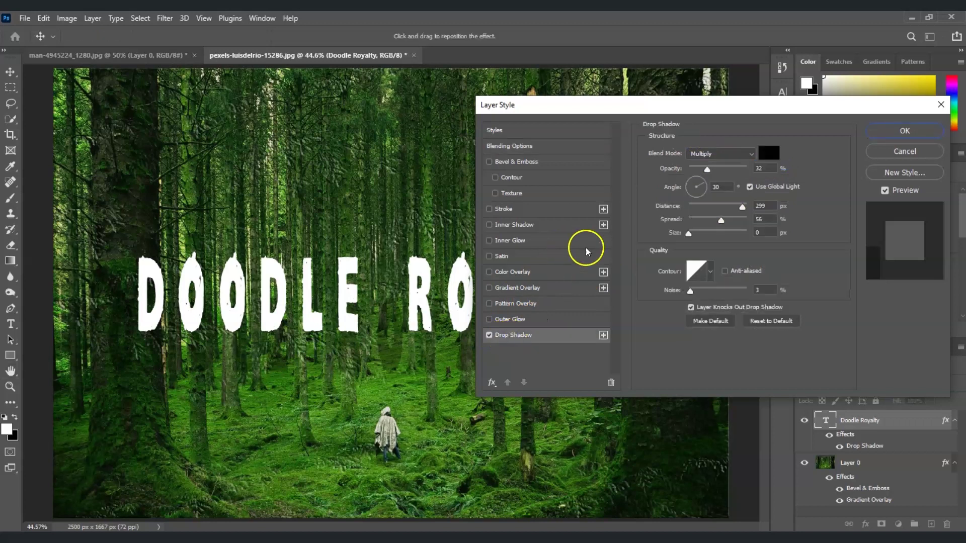
left_click(728, 154)
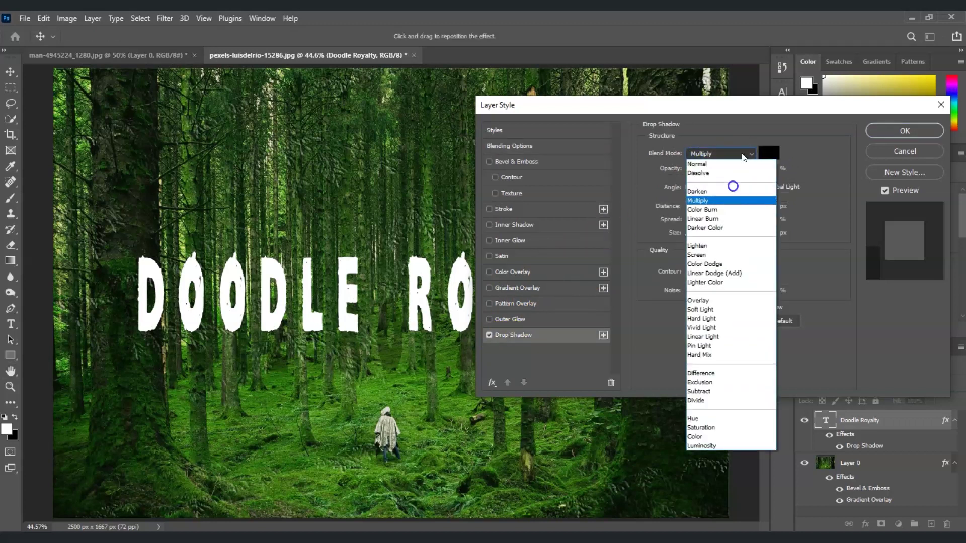
left_click(808, 176)
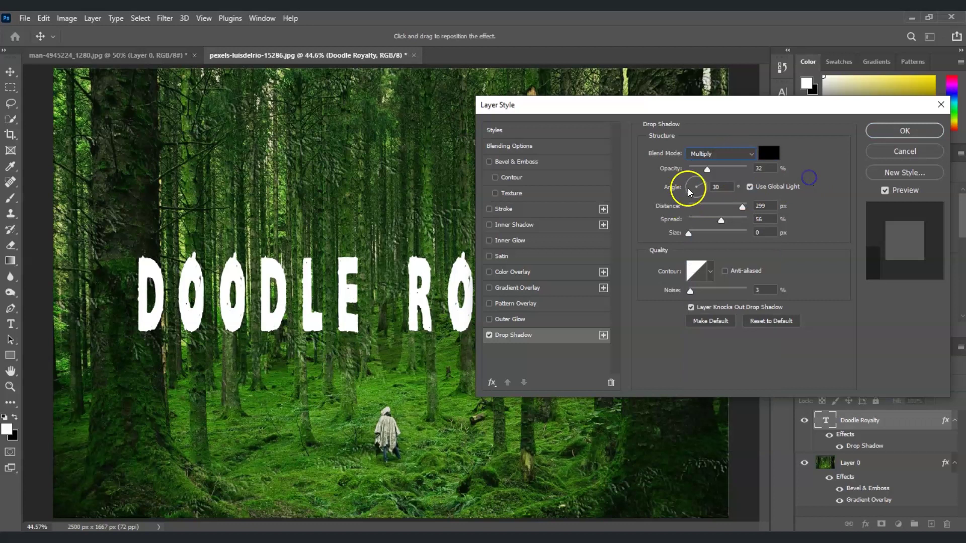
- Adjust the shadow to 47% opacity, 93 px distance, 31% spread, 79 px size, 16% noise
left_click_drag(711, 172, 710, 234)
left_click_drag(690, 290, 699, 293)
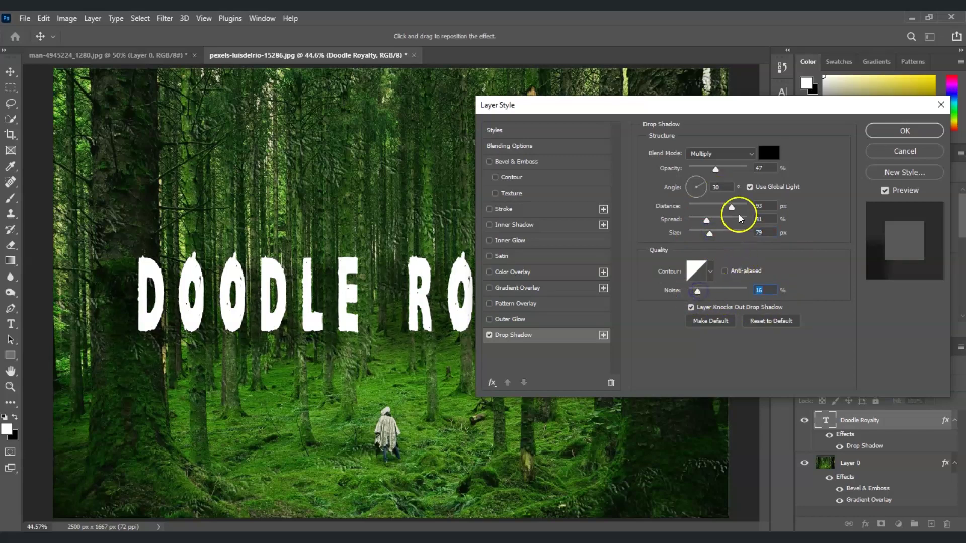
- Outline the title with a 6 px inside #8f8080 stroke at 46% opacity
left_click(499, 211)
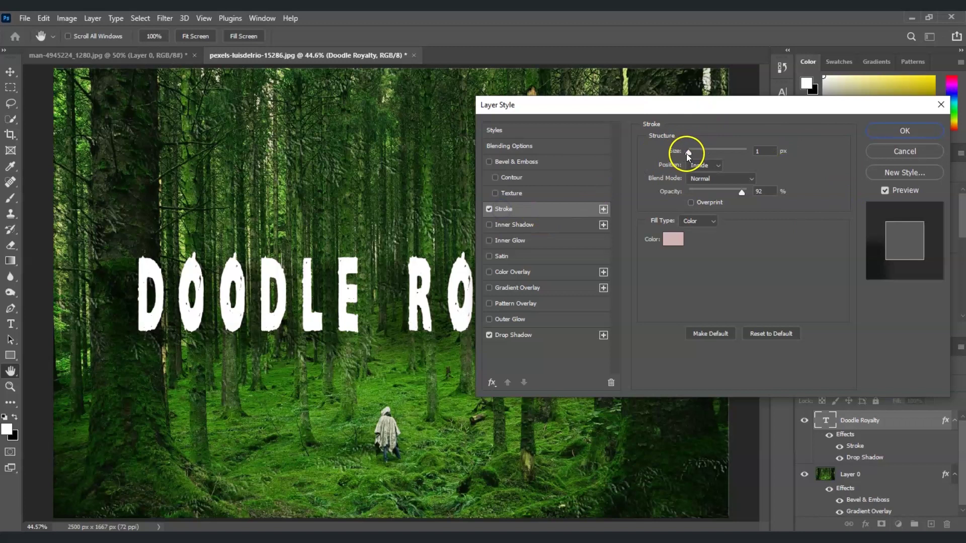
mouse_move(686, 155)
left_mouse_down()
mouse_move(711, 153)
mouse_move(693, 154)
left_mouse_up()
left_click(673, 239)
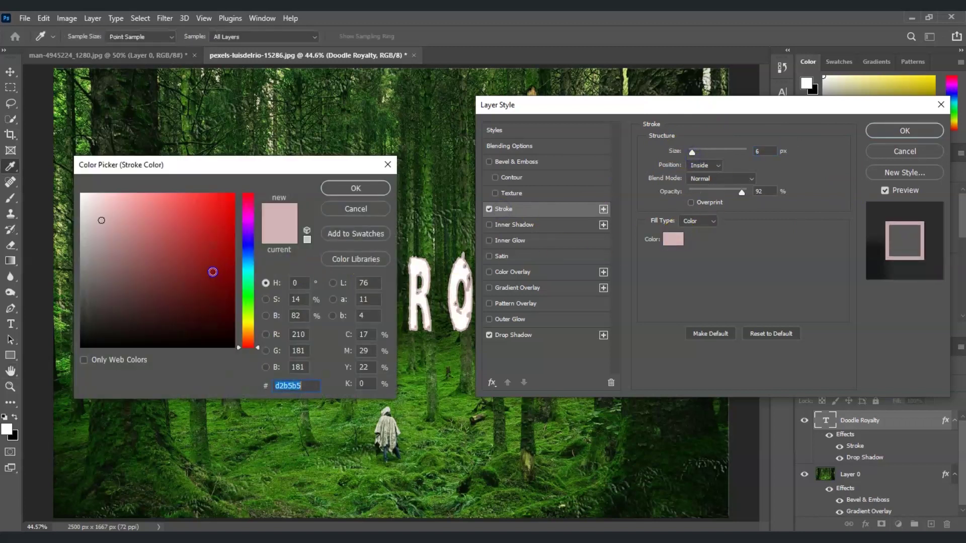
mouse_move(215, 253)
left_mouse_down()
mouse_move(145, 286)
mouse_move(116, 327)
mouse_move(117, 271)
mouse_move(118, 319)
mouse_move(100, 260)
left_mouse_up()
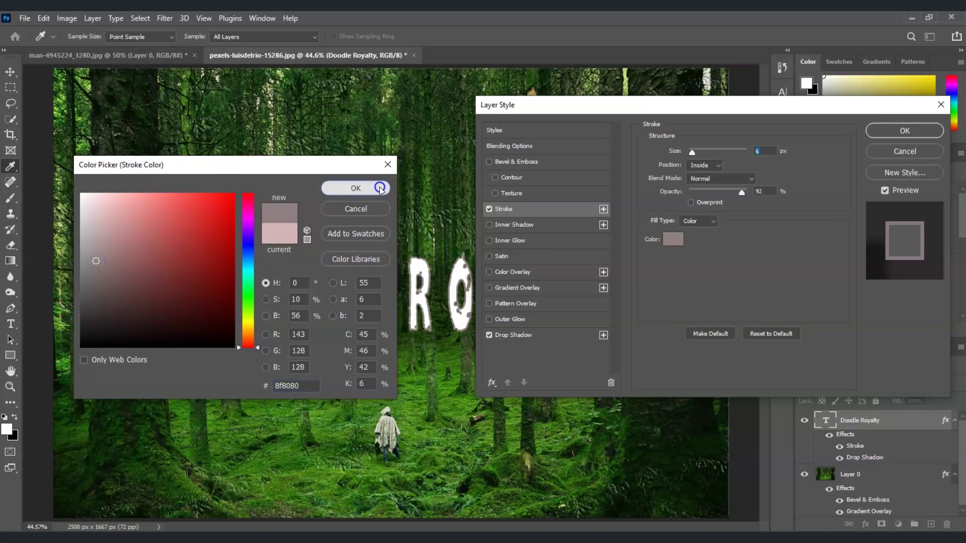
left_click(347, 186)
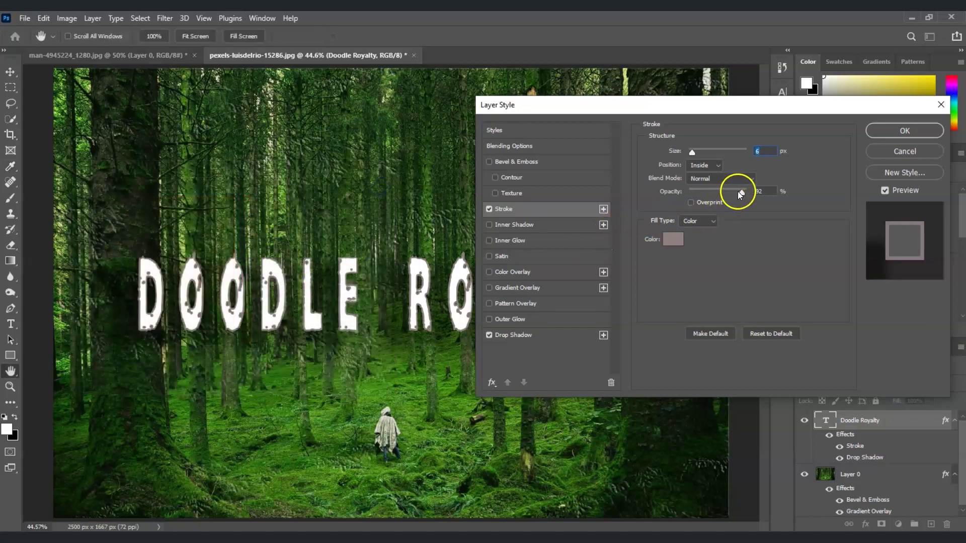
mouse_move(742, 193)
left_mouse_down()
mouse_move(702, 197)
mouse_move(772, 237)
mouse_move(705, 169)
mouse_move(705, 194)
left_mouse_up()
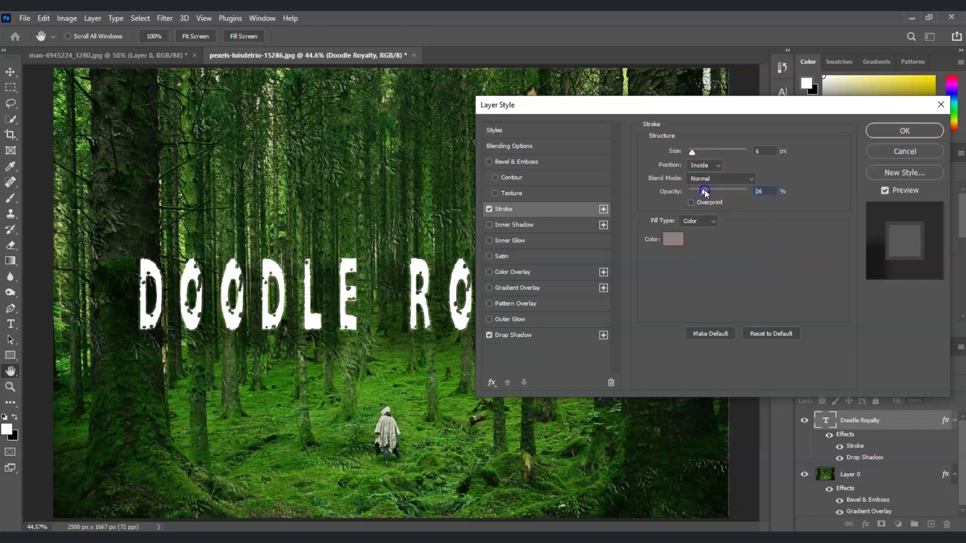
left_click(731, 215)
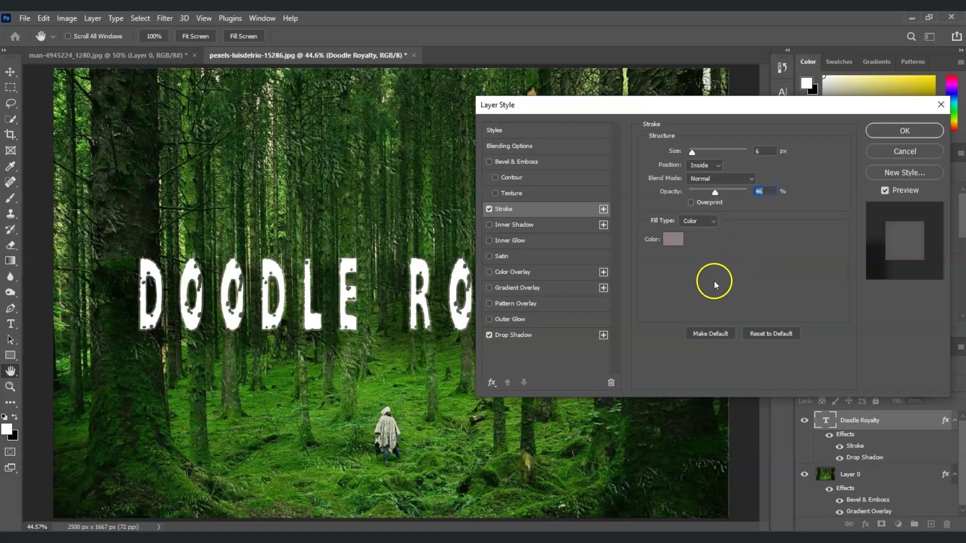
- Confirm the Layer Style dialog to apply Stroke and Drop Shadow to the DOODLE ROYALTY text
left_click(904, 130)
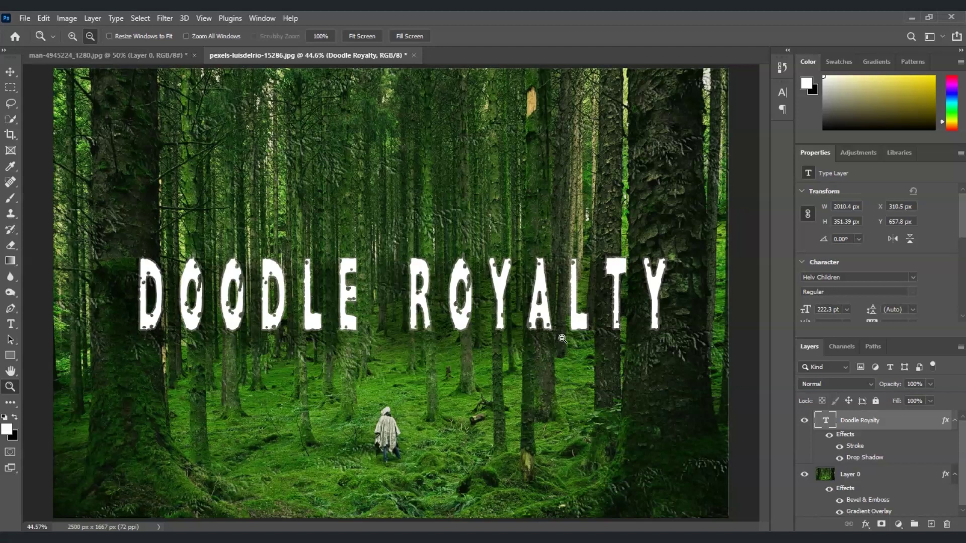
left_click(531, 359)
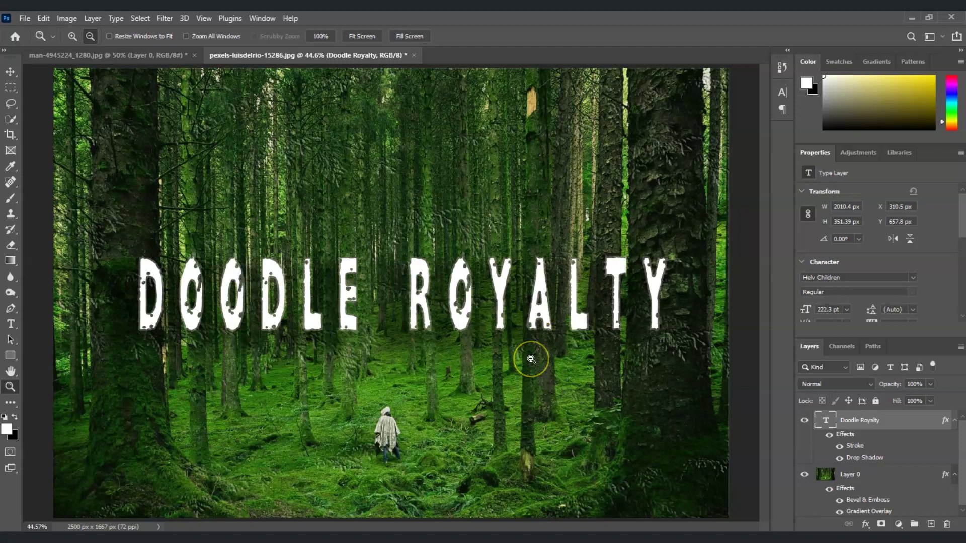